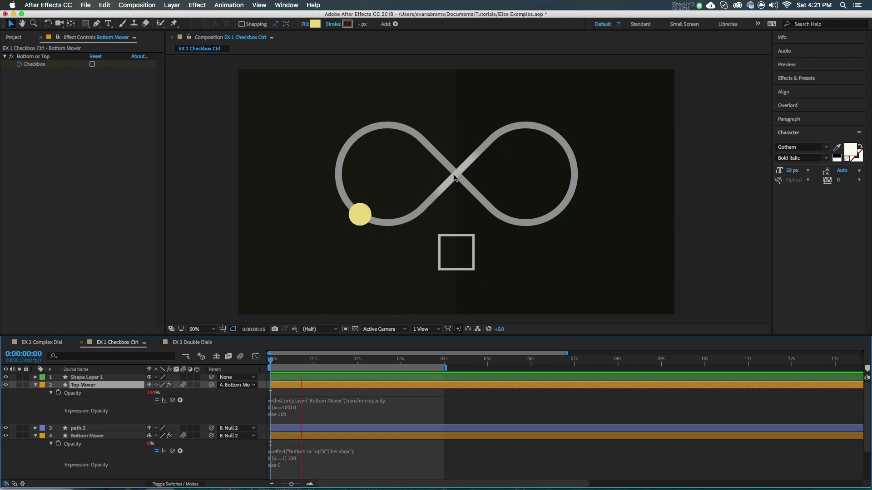
Move to 0:00:02:00, then select Bottom Mover and Top Mover to compare their opacity expressions
drag(305, 359, 357, 367)
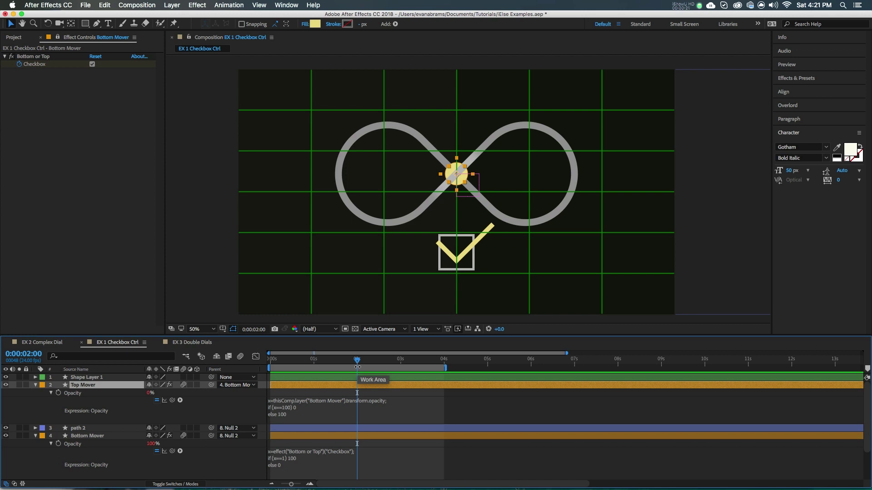
click(101, 437)
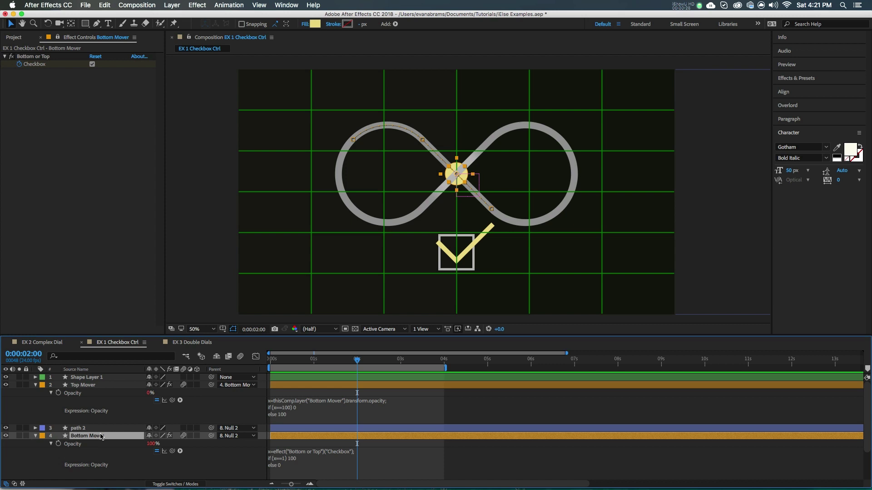
click(97, 386)
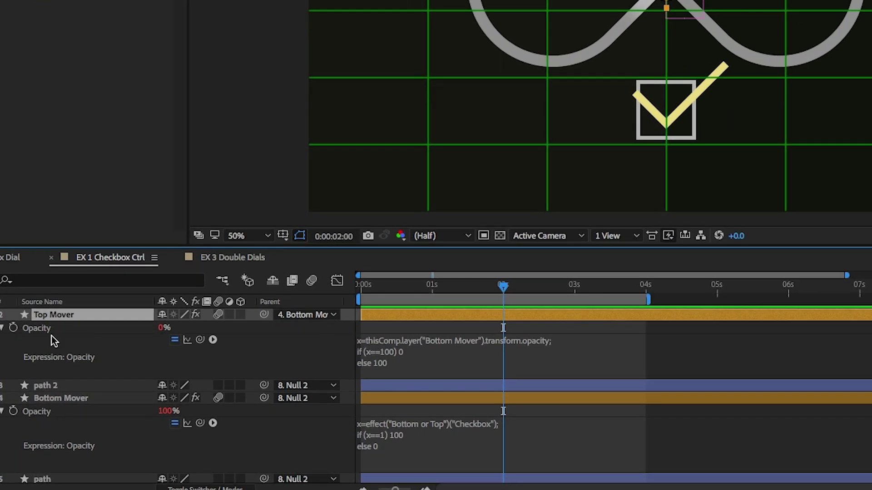
click(50, 329)
click(362, 350)
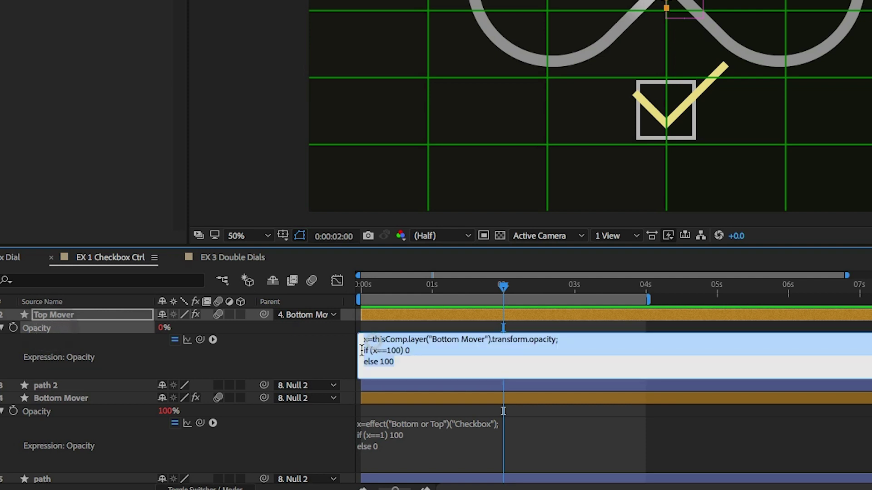
drag(363, 340, 554, 341)
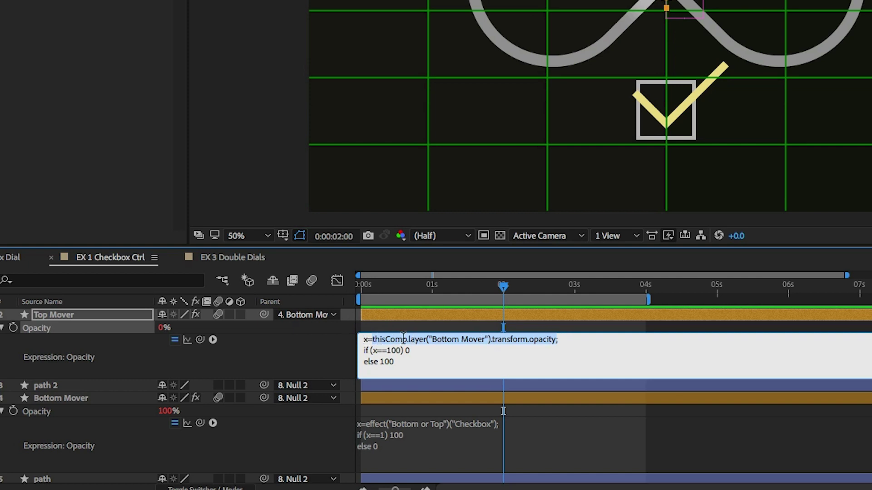
click(559, 340)
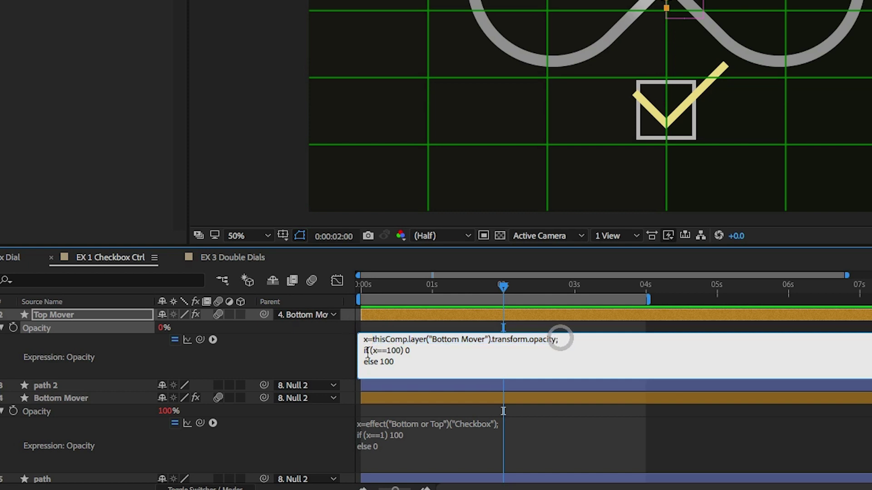
drag(365, 340, 559, 344)
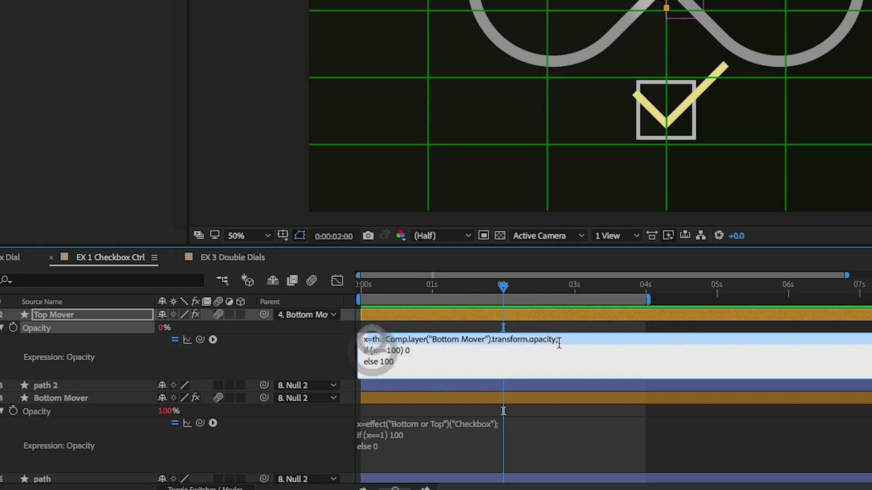
click(402, 350)
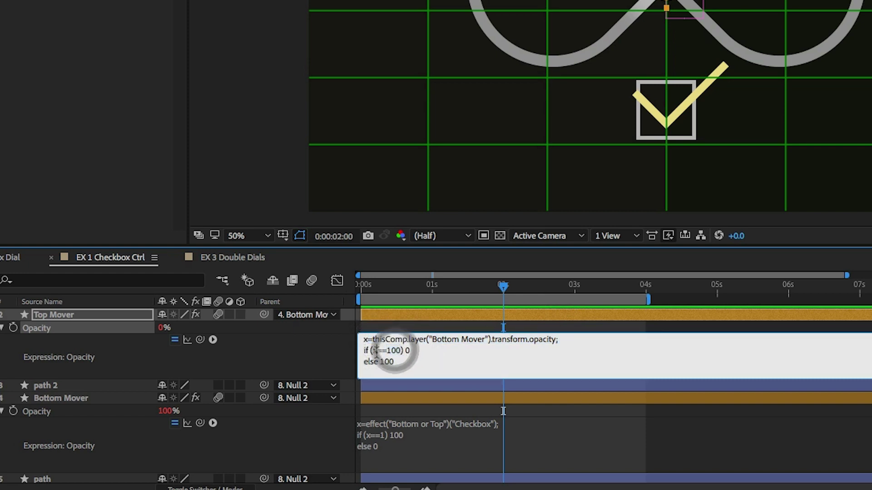
click(377, 351)
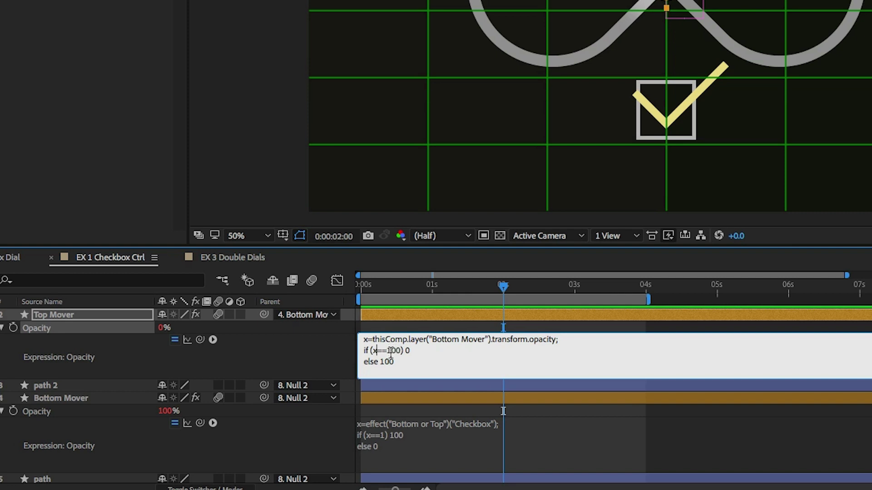
click(416, 351)
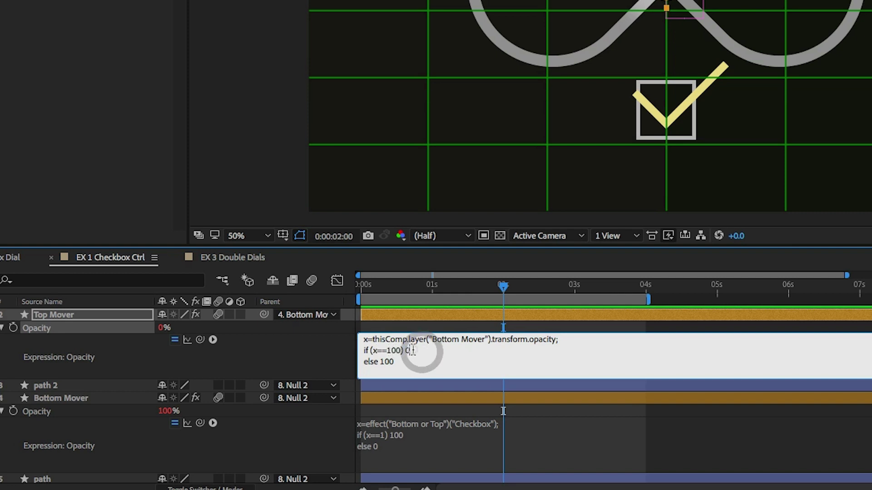
click(367, 361)
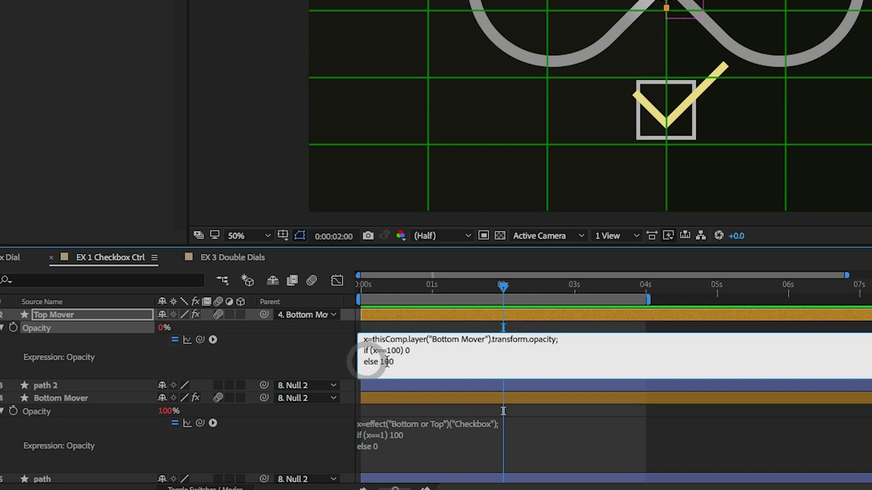
click(468, 315)
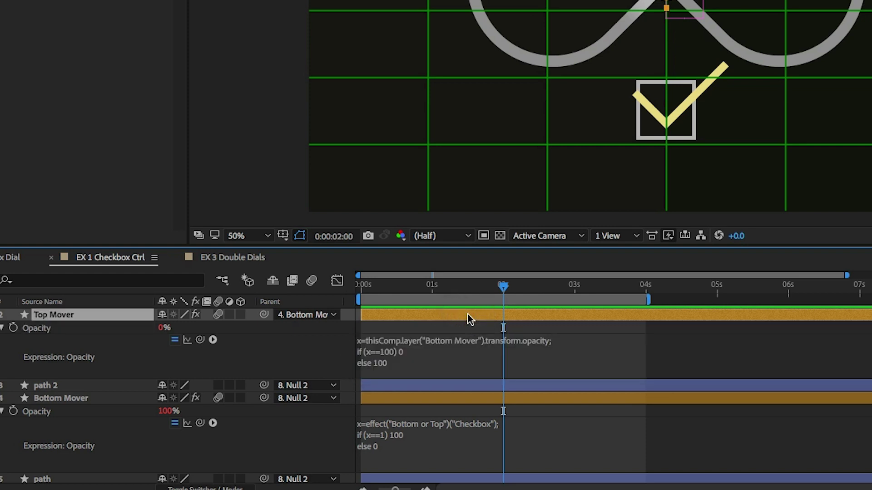
click(51, 400)
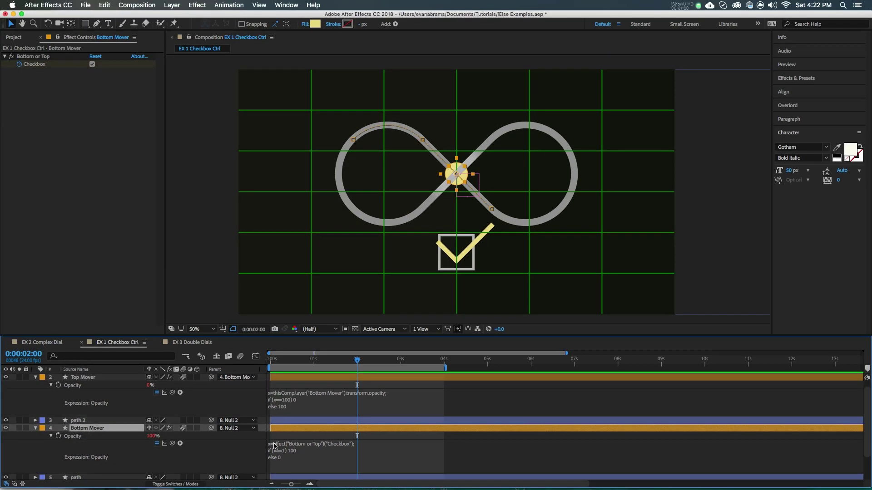
click(299, 447)
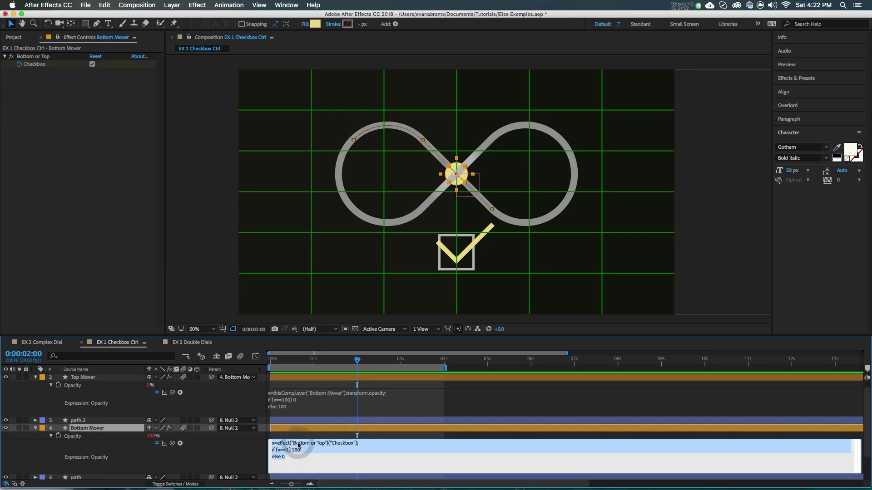
click(32, 57)
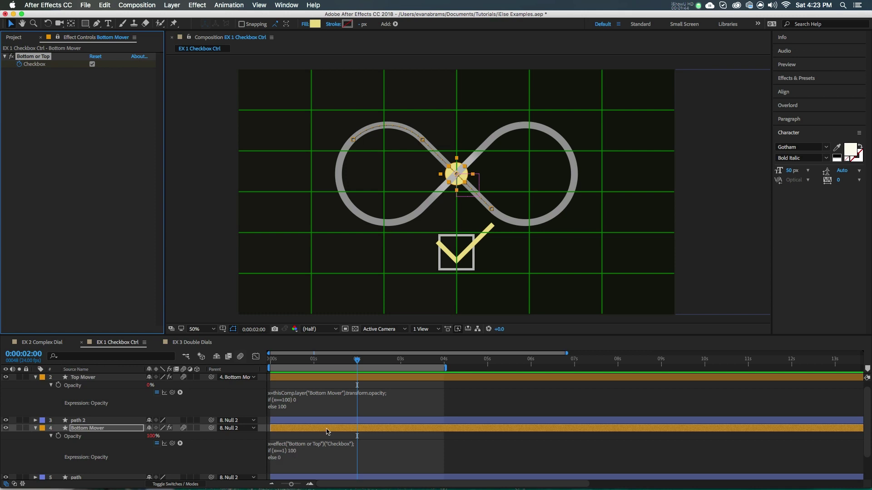
key(u)
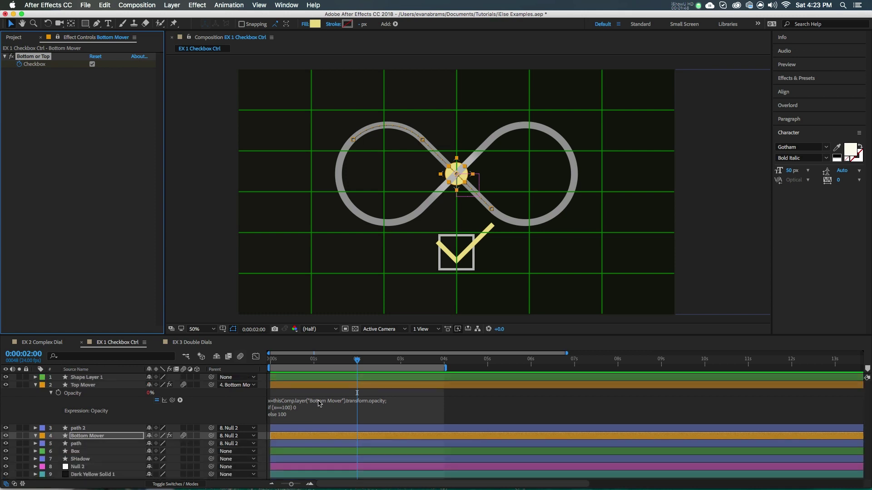
Reveal Bottom Mover's opacity and its Checkbox and position keyframes
key(t)
key(u)
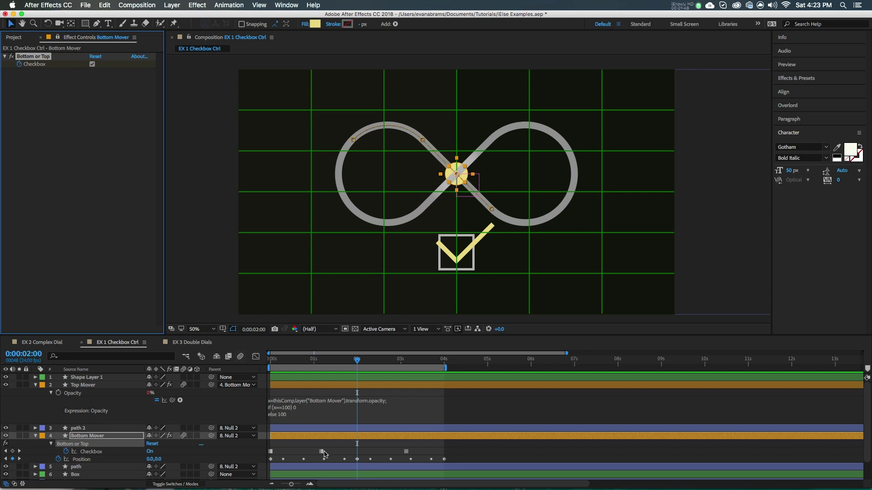
click(321, 451)
click(290, 451)
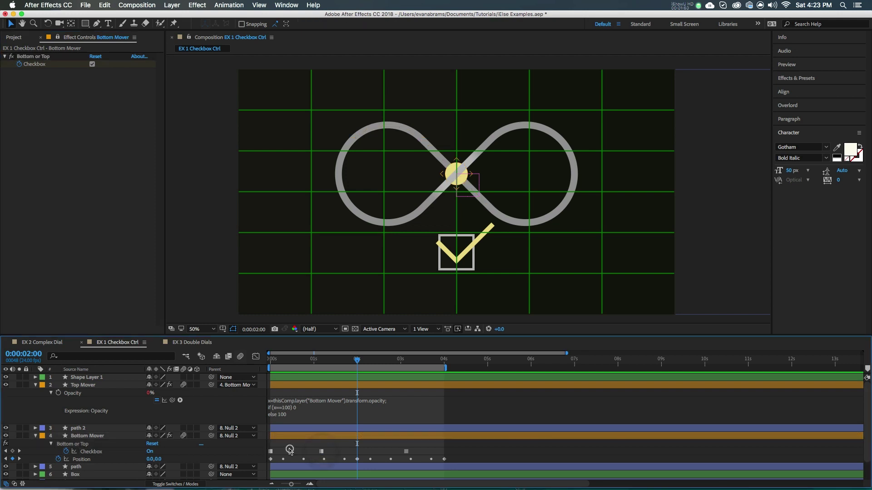
Scrub to watch the dot travel, return to 0:00:01:07, then switch to EX 2 Complex Dial
drag(330, 366, 436, 427)
click(427, 434)
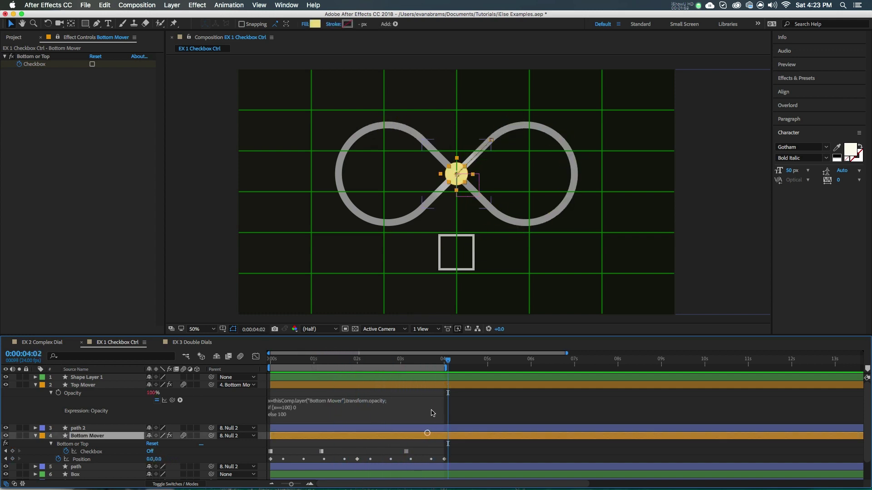
click(427, 385)
drag(416, 359, 355, 366)
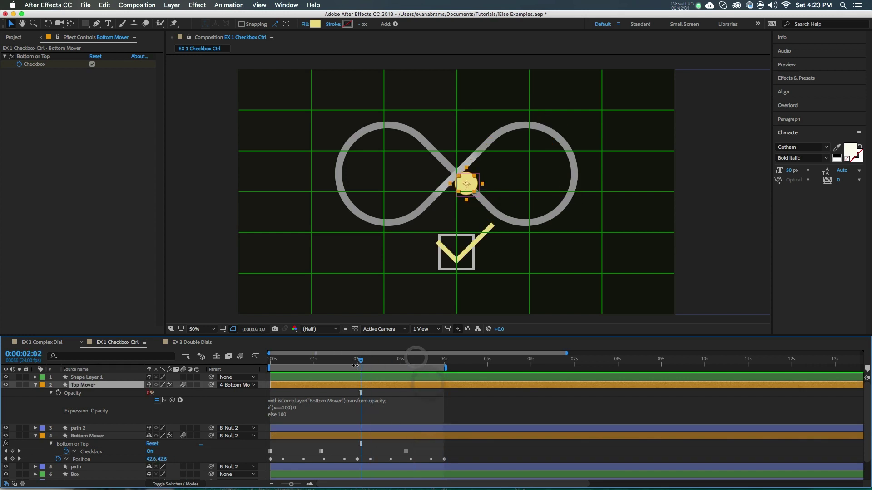
drag(354, 366, 326, 365)
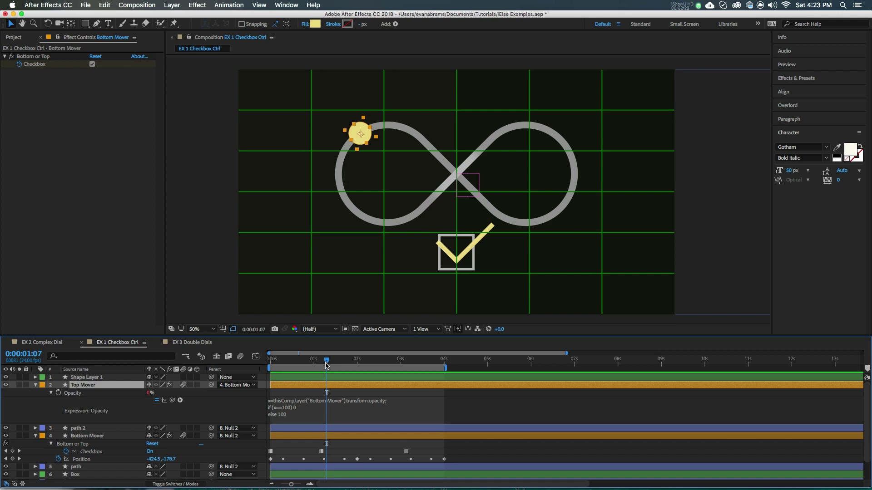
click(43, 343)
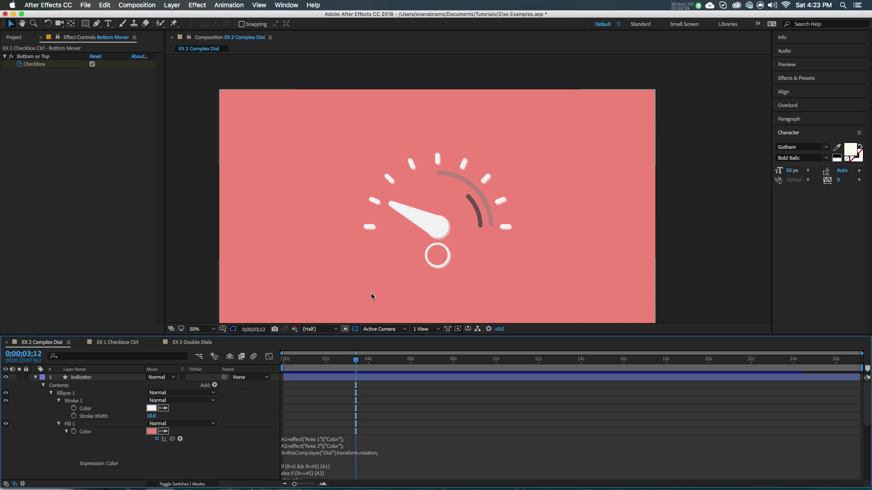
Preview the dial animation from the start and stop at 0;00;03;10, needle swung up-left
drag(355, 360, 306, 360)
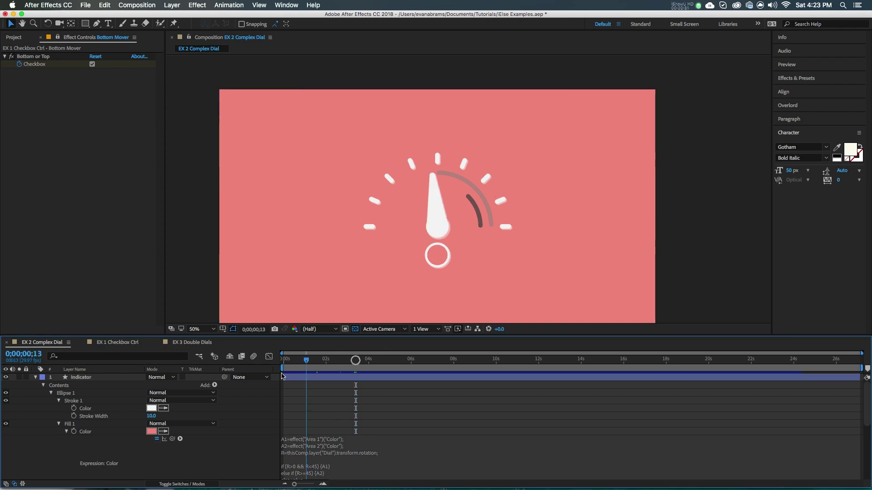
key(space)
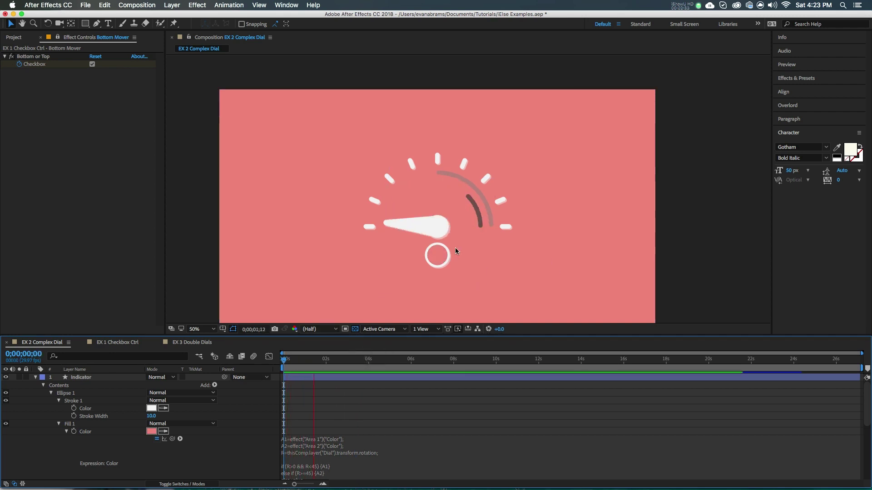
key(space)
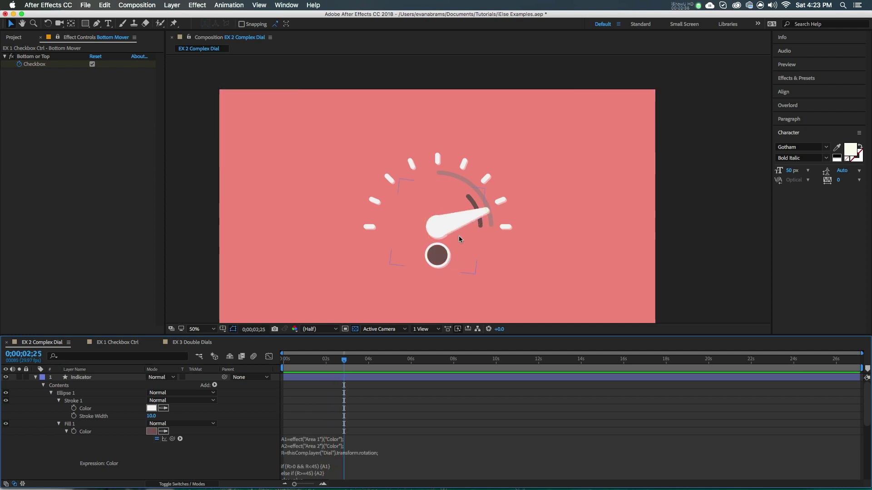
drag(343, 364, 348, 363)
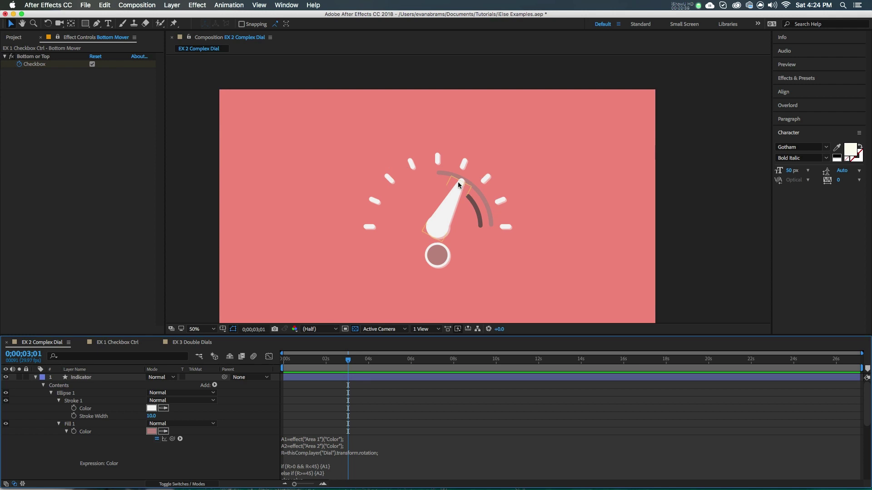
click(354, 358)
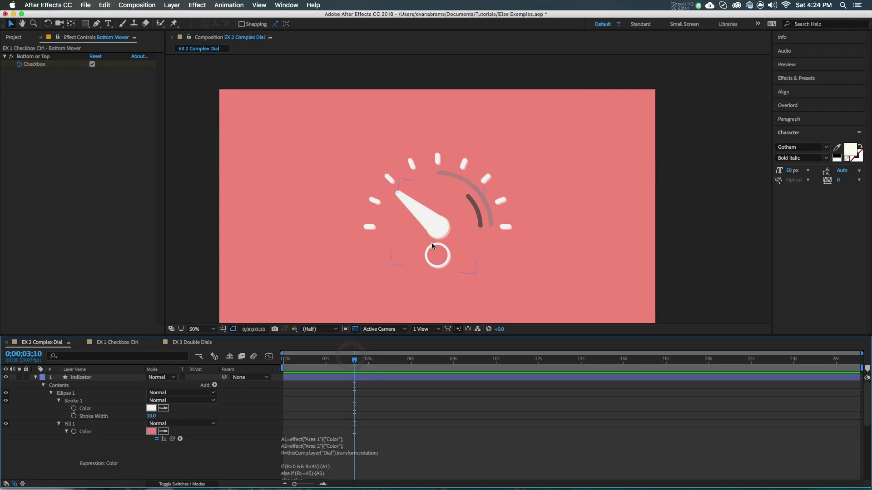
Inspect the fill colour expression, highlighting the line that reads the Dial's rotation
scroll(384, 415, down, 3)
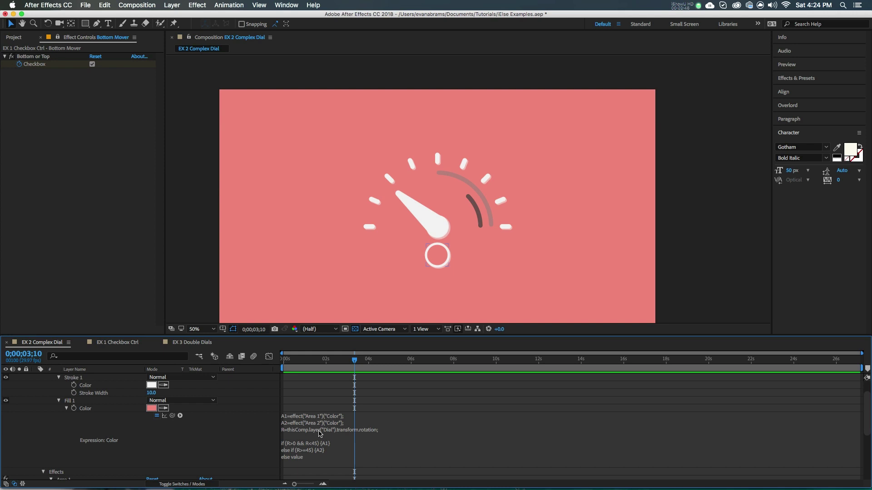
click(321, 434)
triple_click(323, 430)
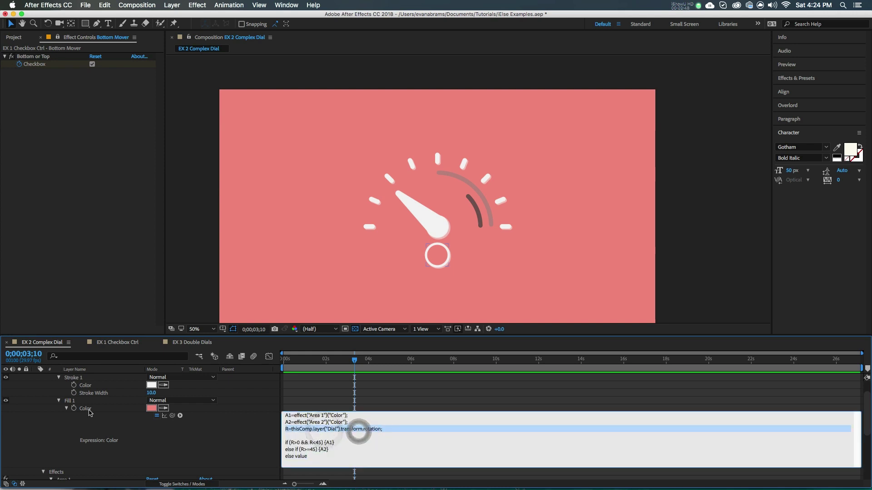
click(70, 401)
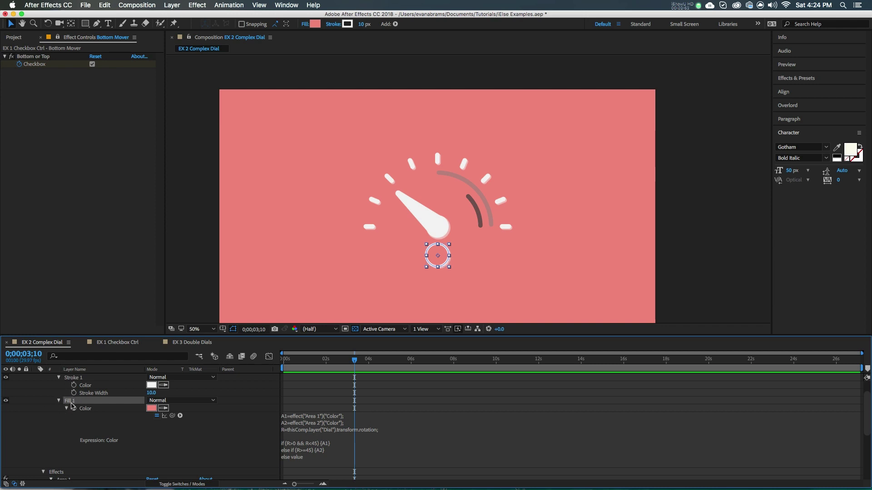
Select the Indicator layer to show its Area colour effects and reopen its Fill 1 colour expression
click(80, 135)
scroll(73, 401, up, 1)
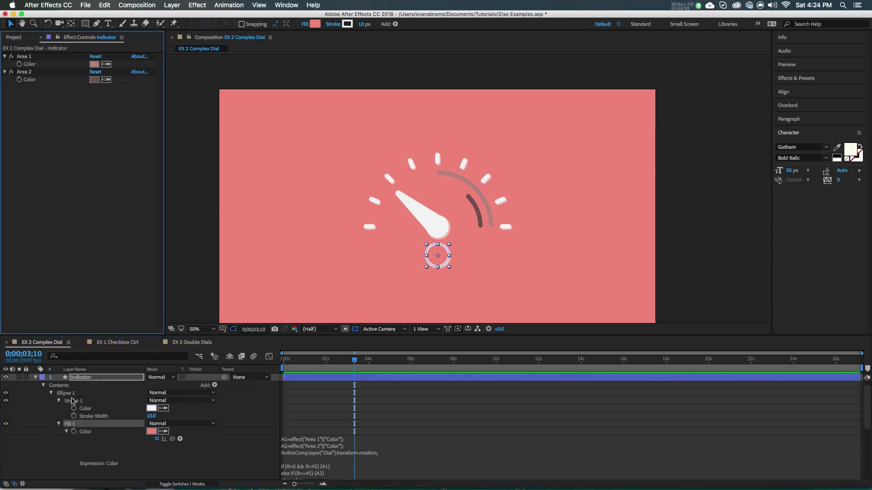
click(75, 378)
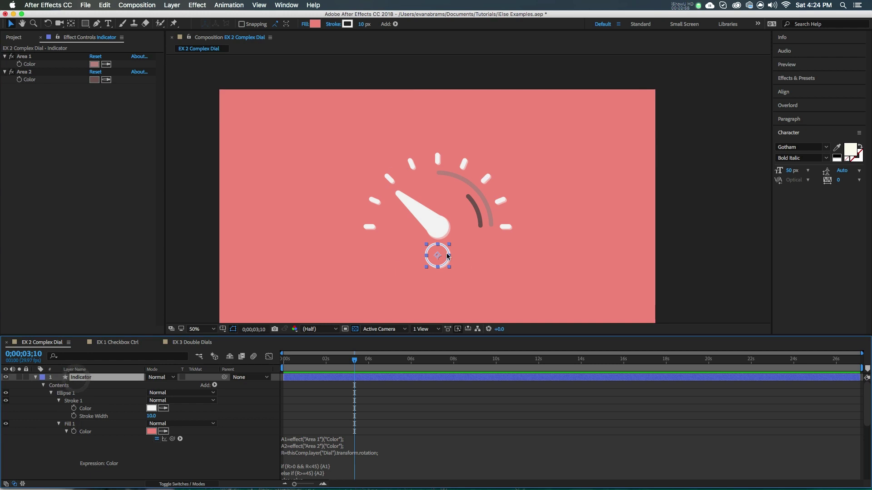
click(102, 424)
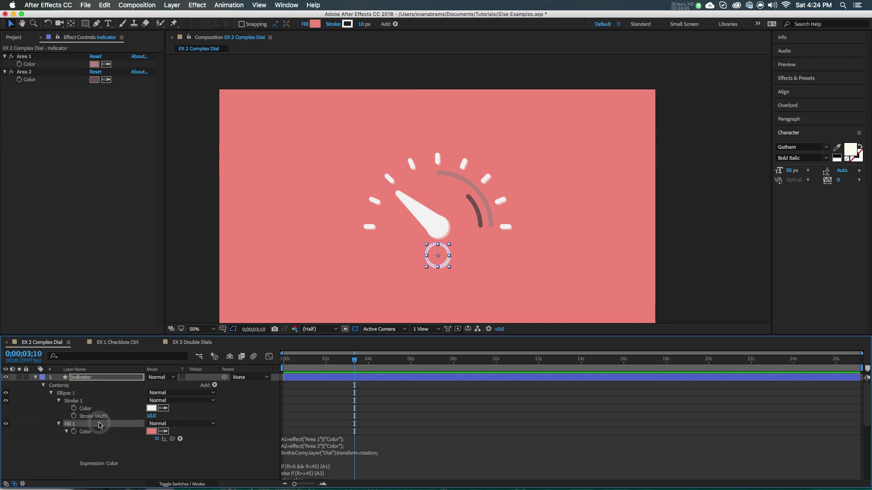
click(297, 445)
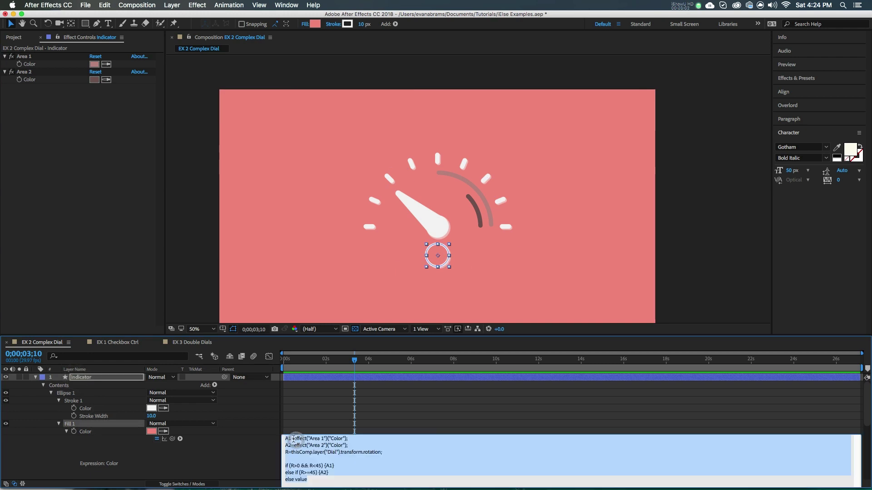
click(296, 438)
click(316, 407)
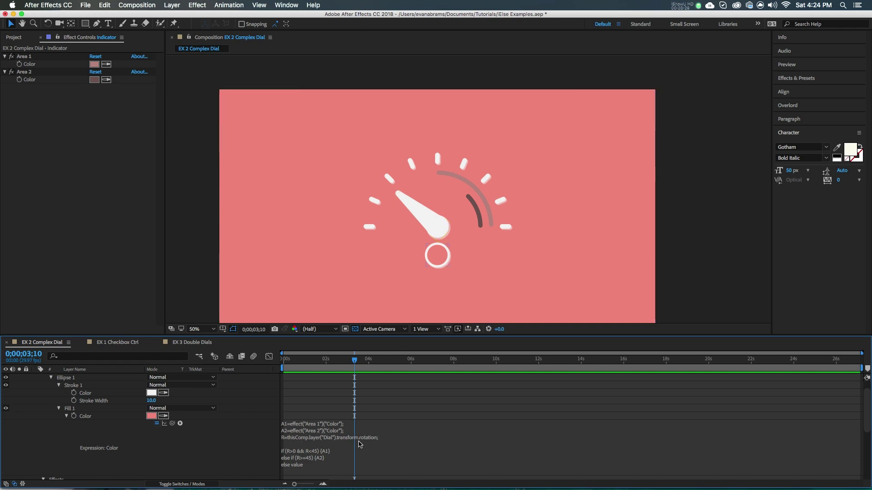
click(361, 444)
click(295, 441)
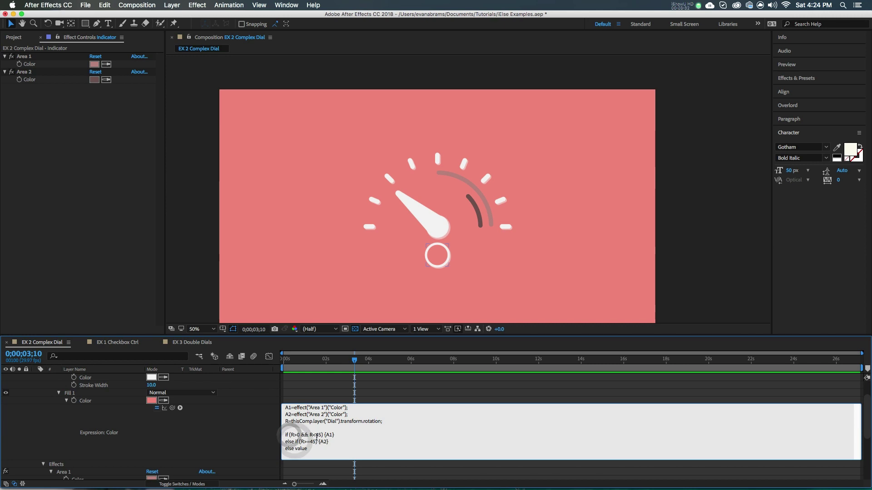
click(321, 437)
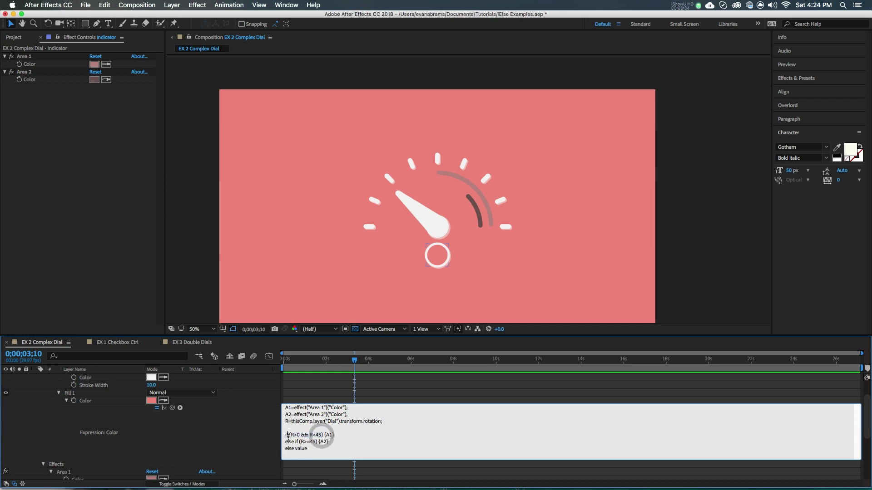
drag(322, 436, 288, 436)
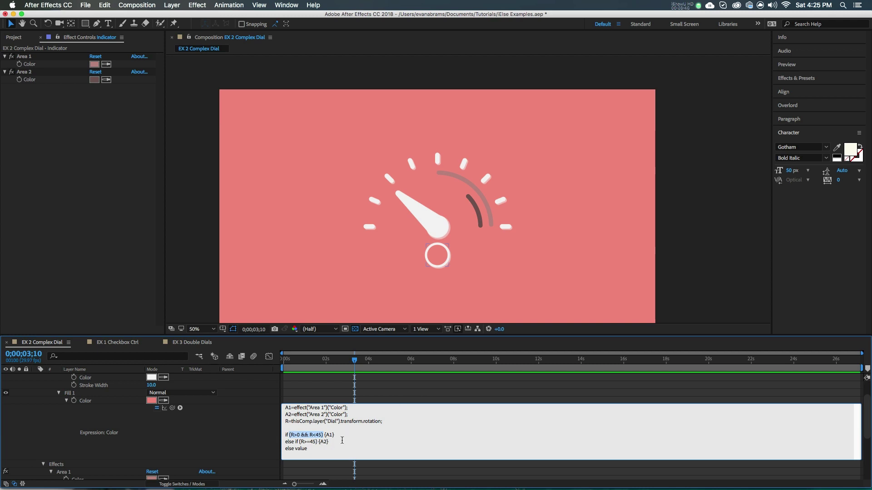
click(329, 437)
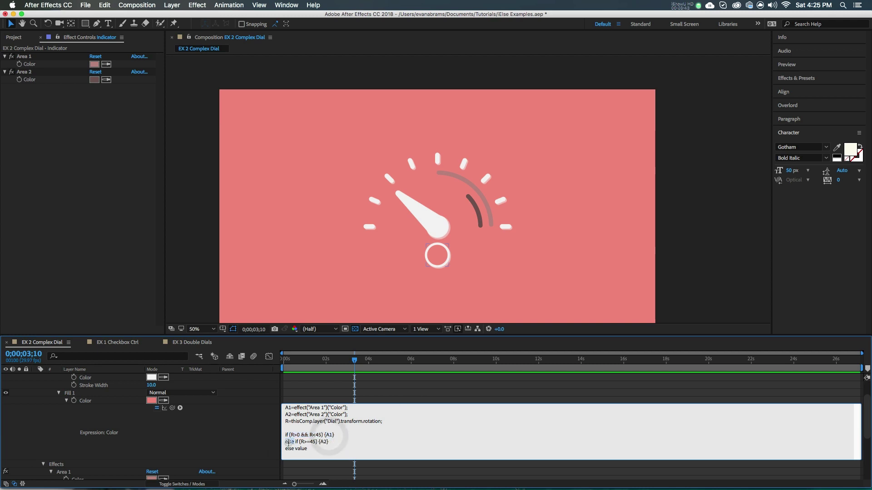
click(289, 442)
drag(300, 441, 317, 442)
click(322, 442)
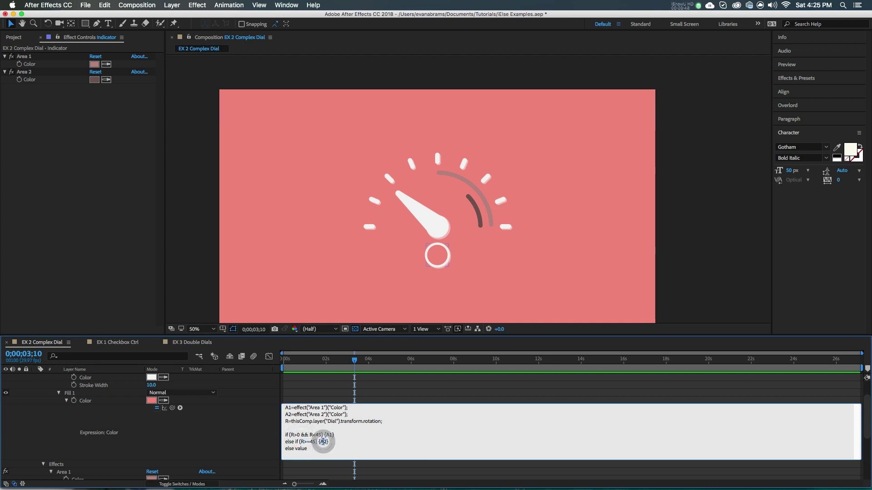
double_click(323, 441)
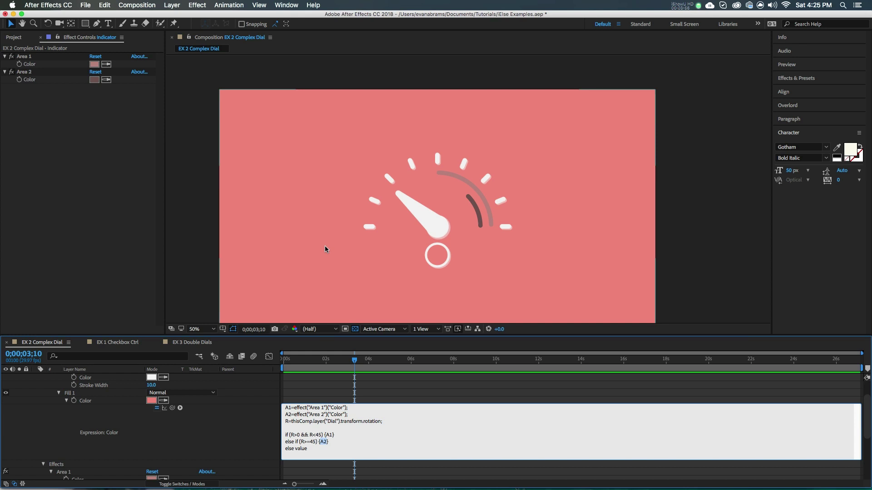
click(291, 437)
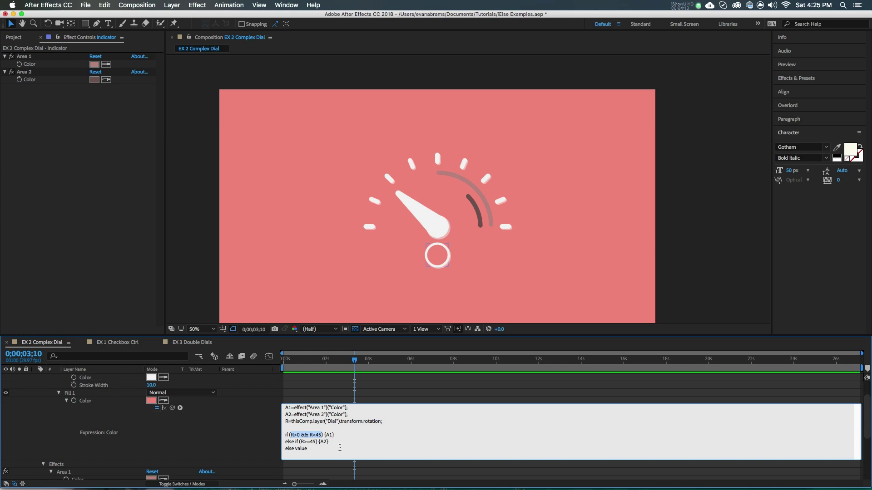
click(340, 448)
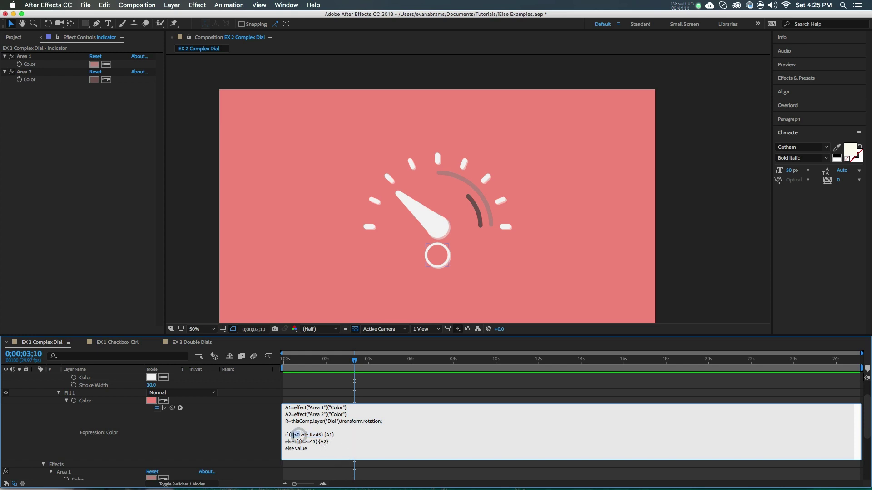
drag(322, 435, 311, 436)
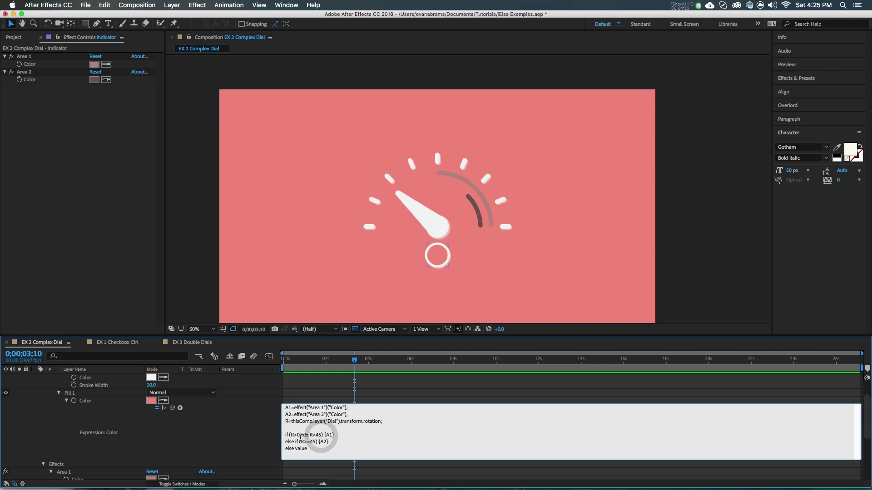
click(292, 436)
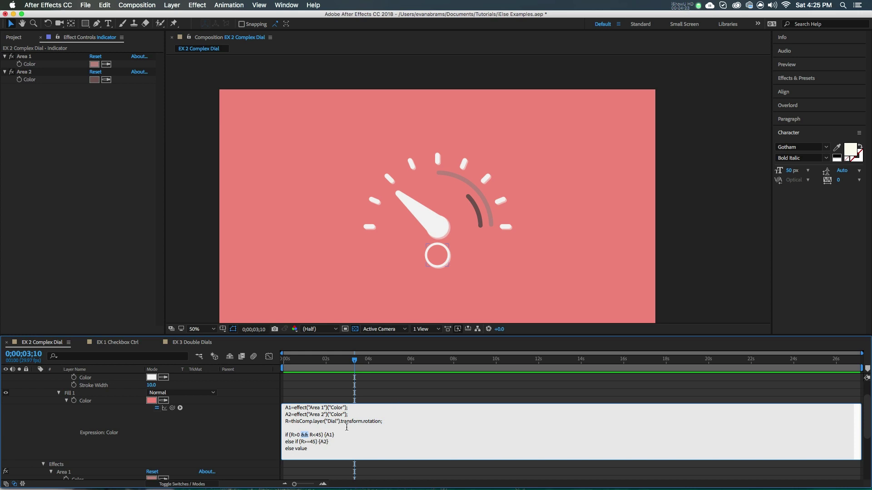
click(318, 436)
drag(310, 435, 290, 436)
Walk through the expression's conditions (R>0 && R<45), (R>=45), the {A1} result and else value
click(297, 435)
double_click(328, 434)
double_click(310, 442)
click(305, 443)
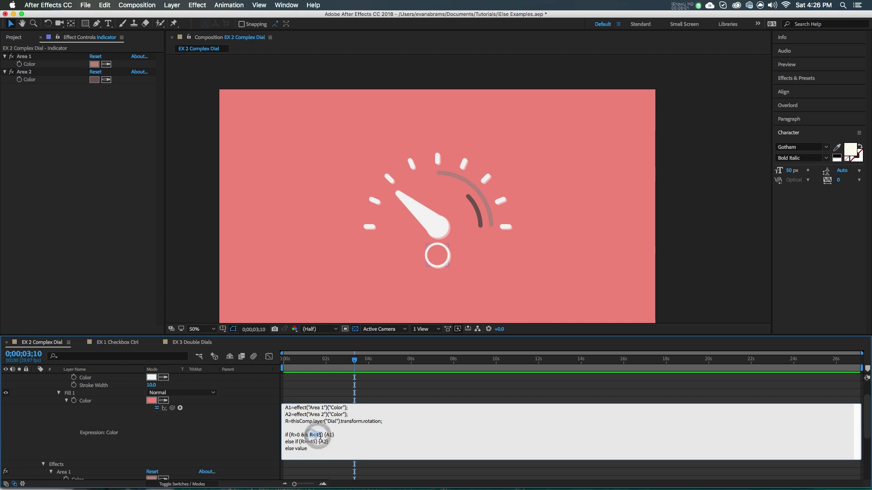
click(336, 434)
click(337, 433)
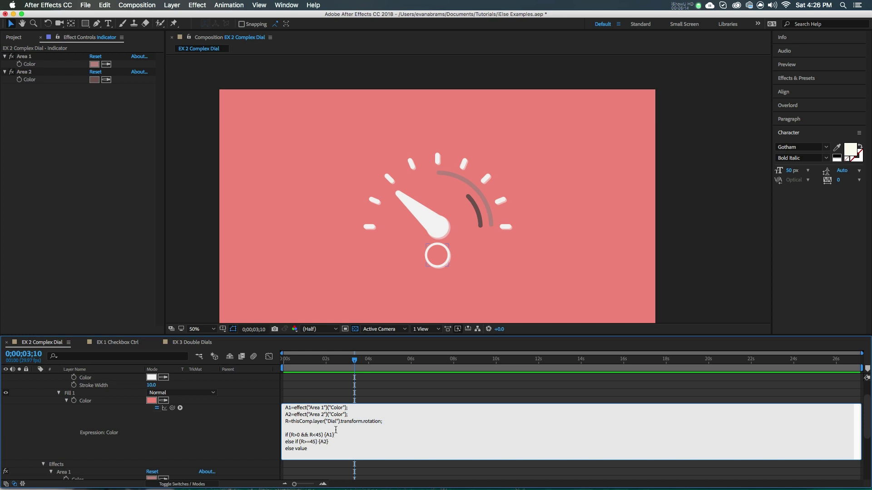
click(310, 441)
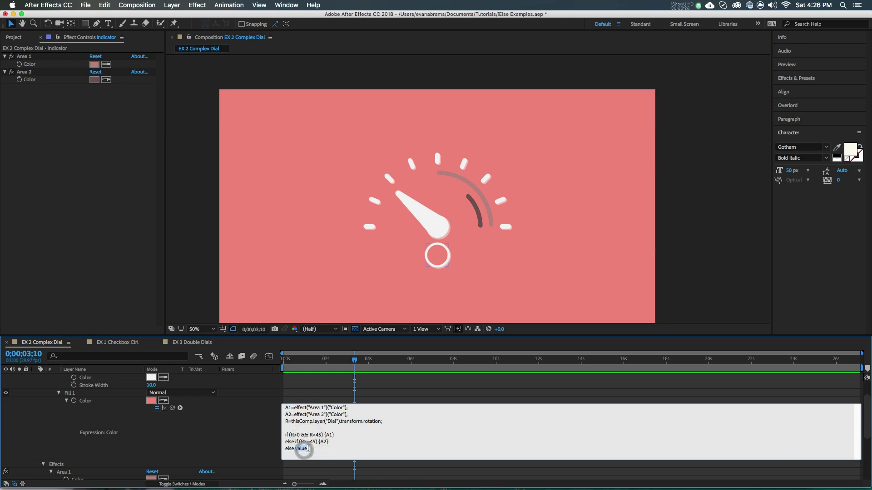
double_click(306, 449)
Commit the expression and scrub back to preview the indicator recolouring as the needle rotates
click(352, 391)
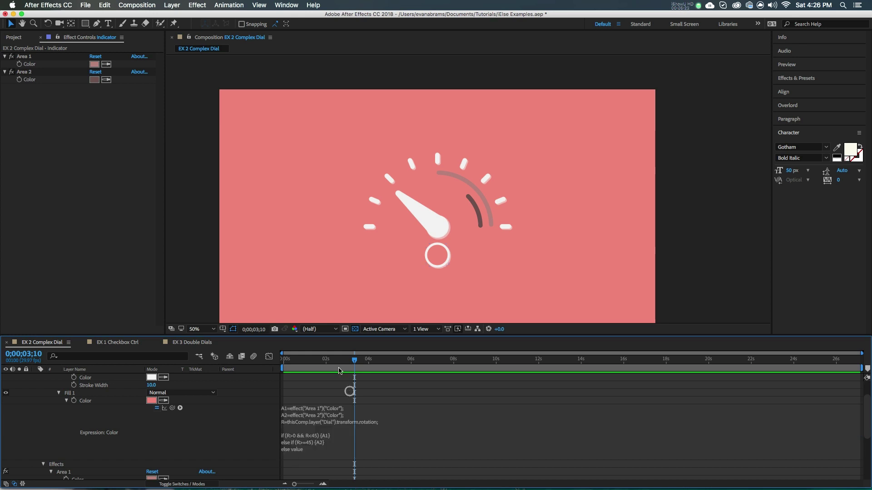
drag(333, 361, 294, 370)
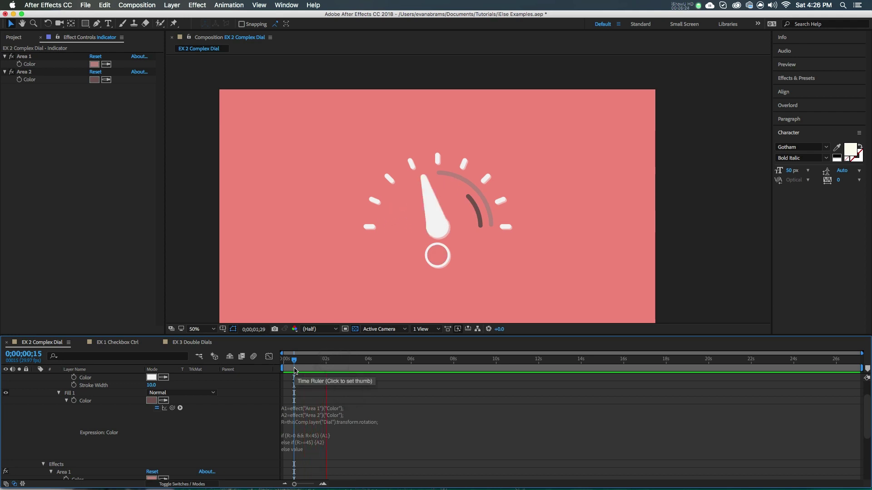
key(space)
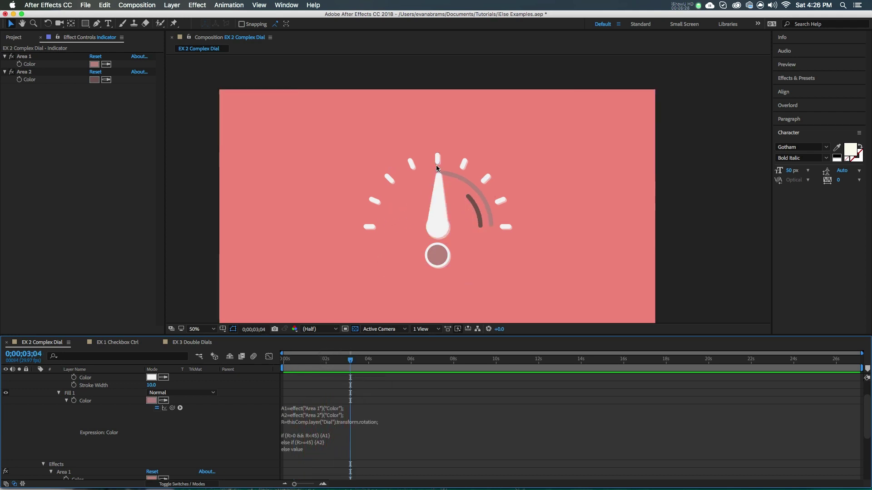
click(427, 299)
In EX 3 Double Dials, select Shape Layer 4 and reveal its Opacity expression with U
click(195, 344)
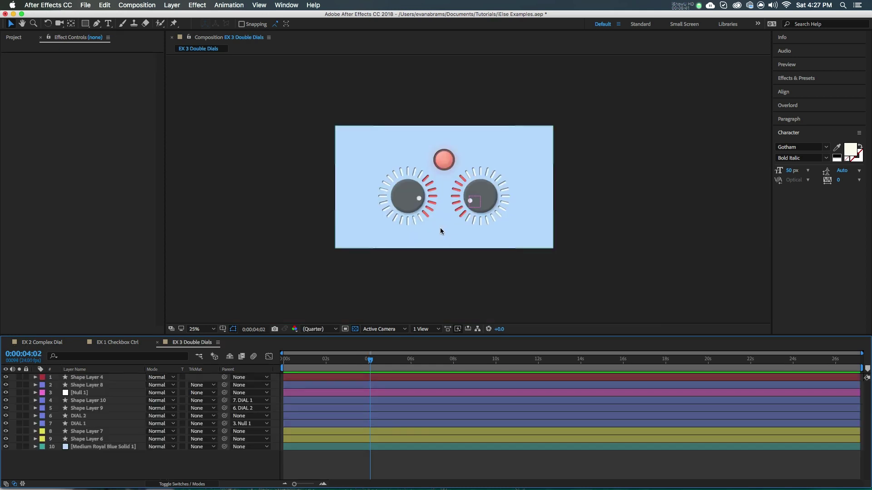
click(442, 163)
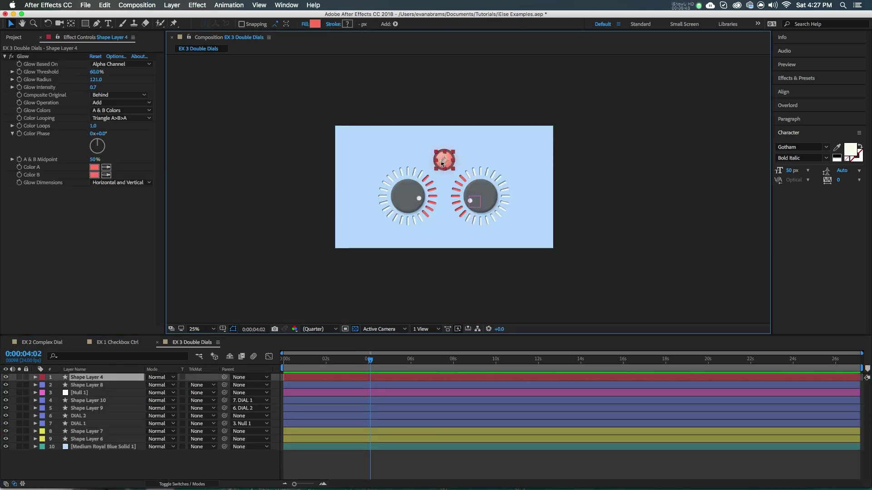
click(34, 377)
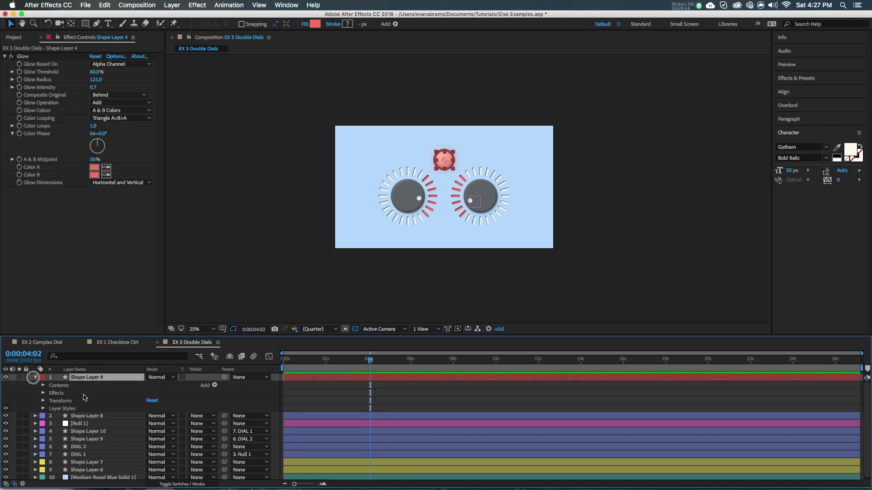
key(u)
key(u)
scroll(370, 414, down, 1)
click(370, 414)
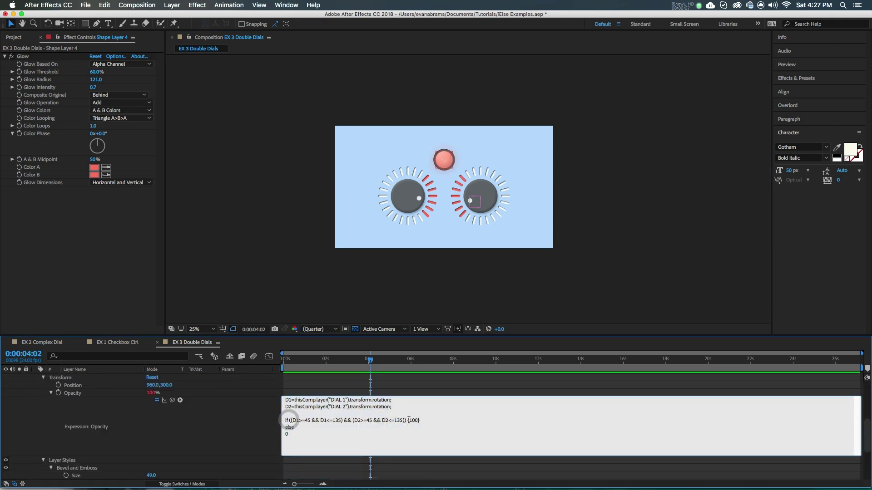
drag(289, 420, 404, 420)
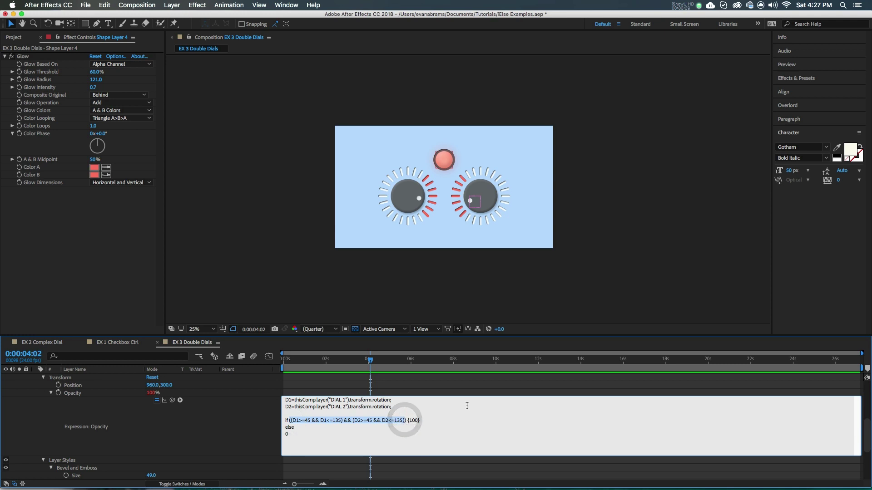
click(450, 383)
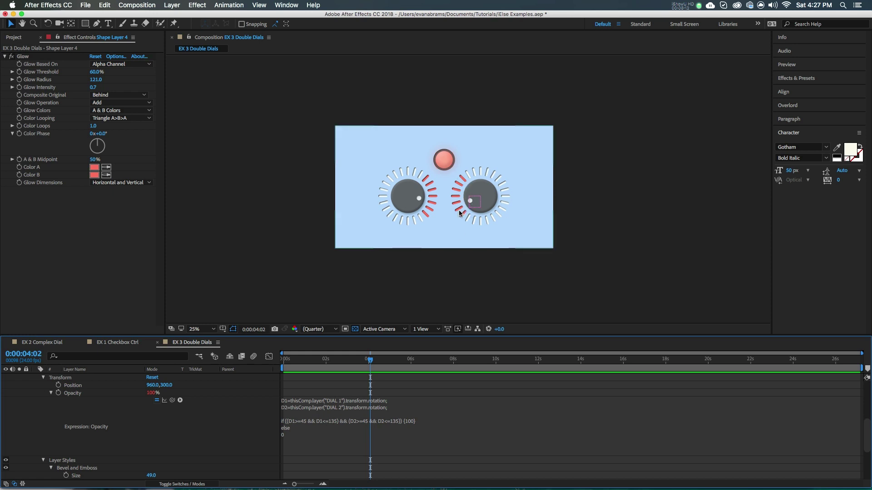
Highlight the conditions D1>=45 && D1<=135, D2>=45 && D2<=135, the joining &&, and result 100
drag(292, 421, 408, 421)
click(408, 421)
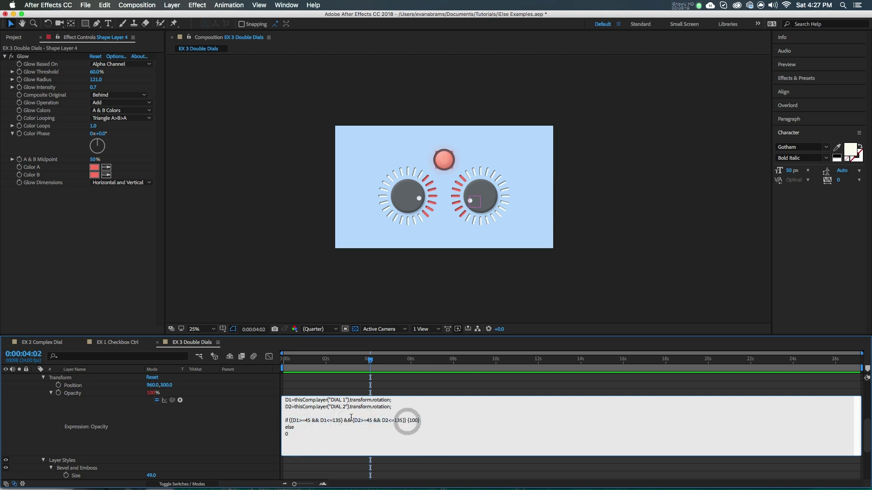
drag(353, 420, 403, 421)
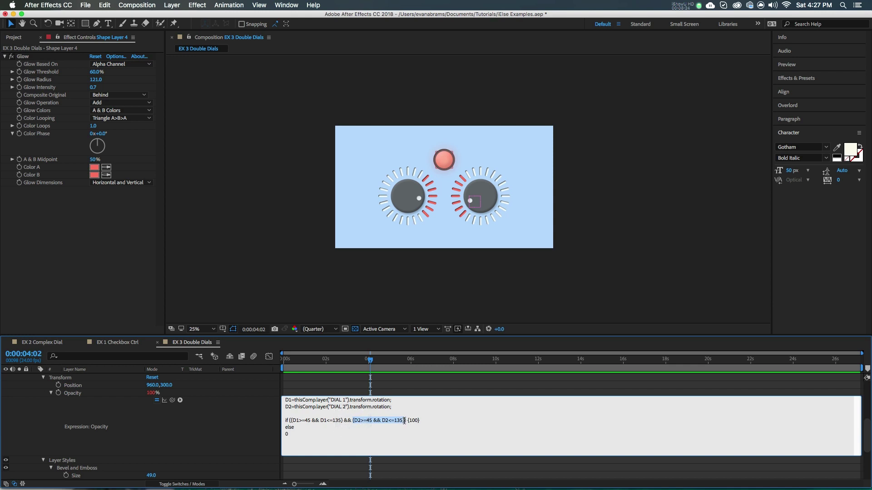
click(407, 421)
double_click(345, 420)
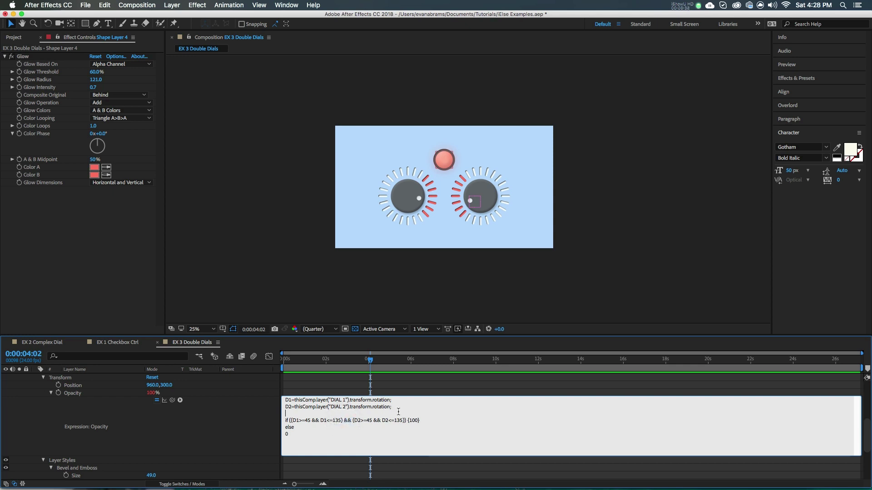
double_click(412, 420)
click(292, 432)
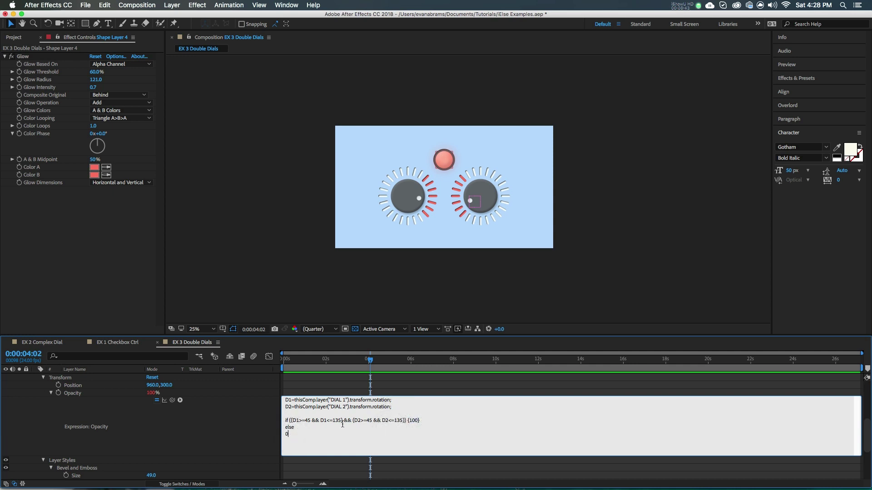
click(336, 381)
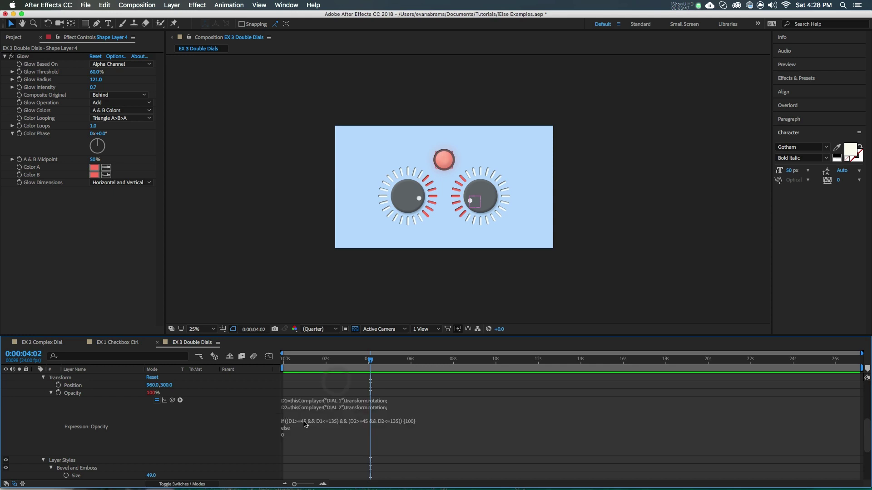